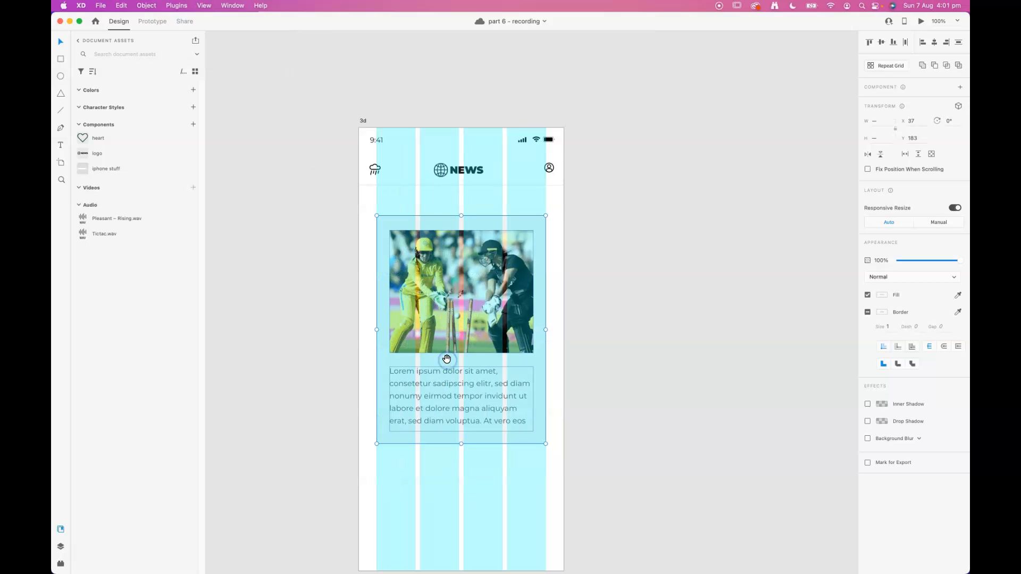
# Group the news card's background, image and text, and turn on 3D transforms for the group
pyautogui.press('super+g')
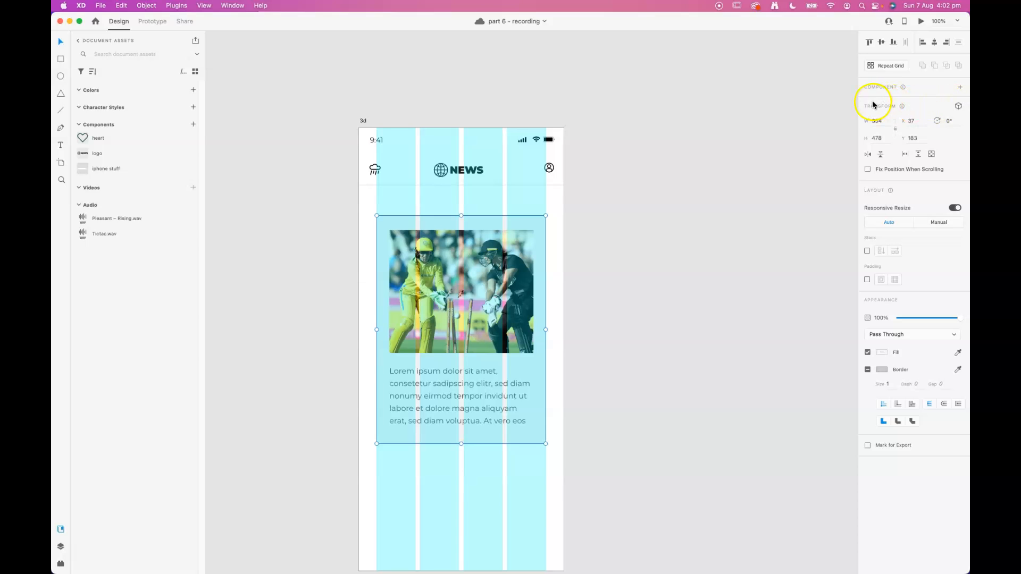
pyautogui.click(959, 107)
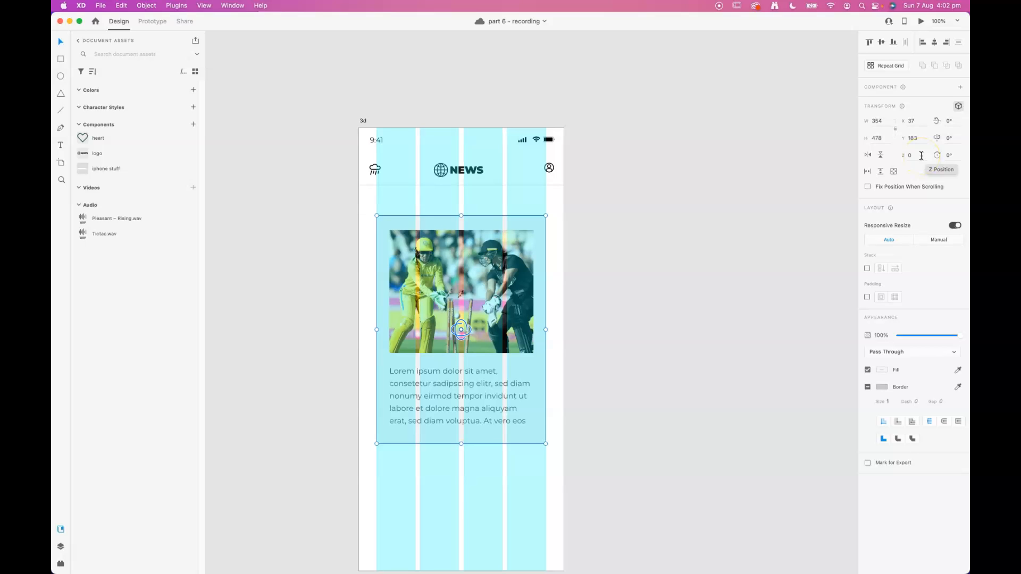
# Try a 45° X rotation on the card group and reset it to 0°
pyautogui.click(951, 122)
pyautogui.write('45')
pyautogui.press('Return')
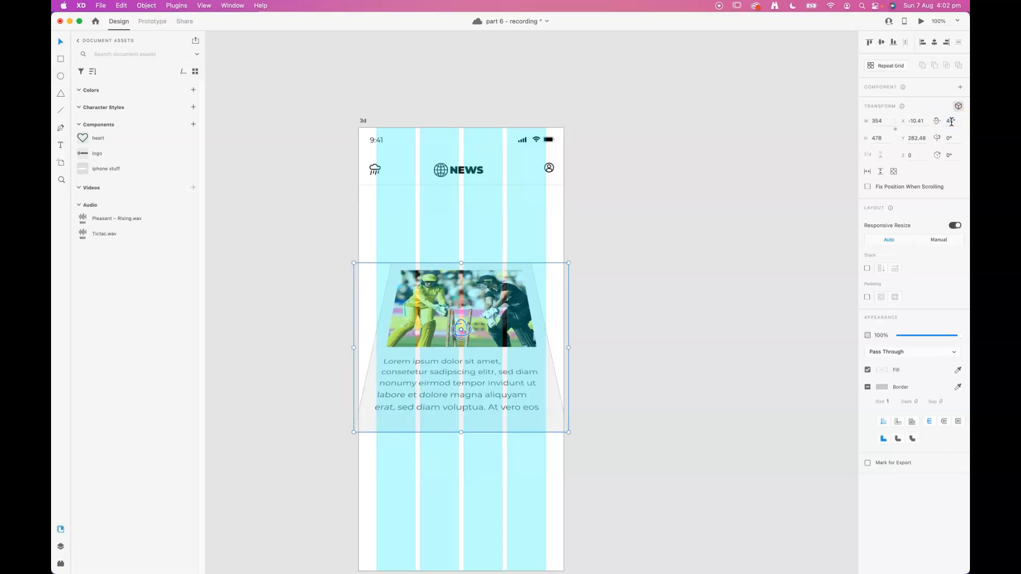
pyautogui.click(956, 120)
pyautogui.write('0')
pyautogui.press('Return')
# Try a 15° Y rotation on the card group and reset it to 0°
pyautogui.click(959, 133)
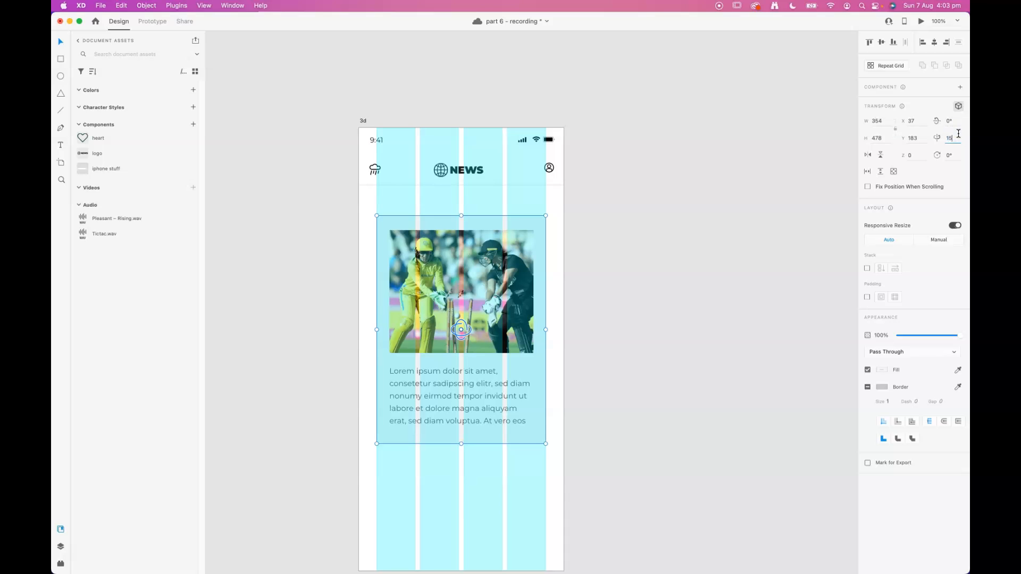
pyautogui.write('15')
pyautogui.press('Return')
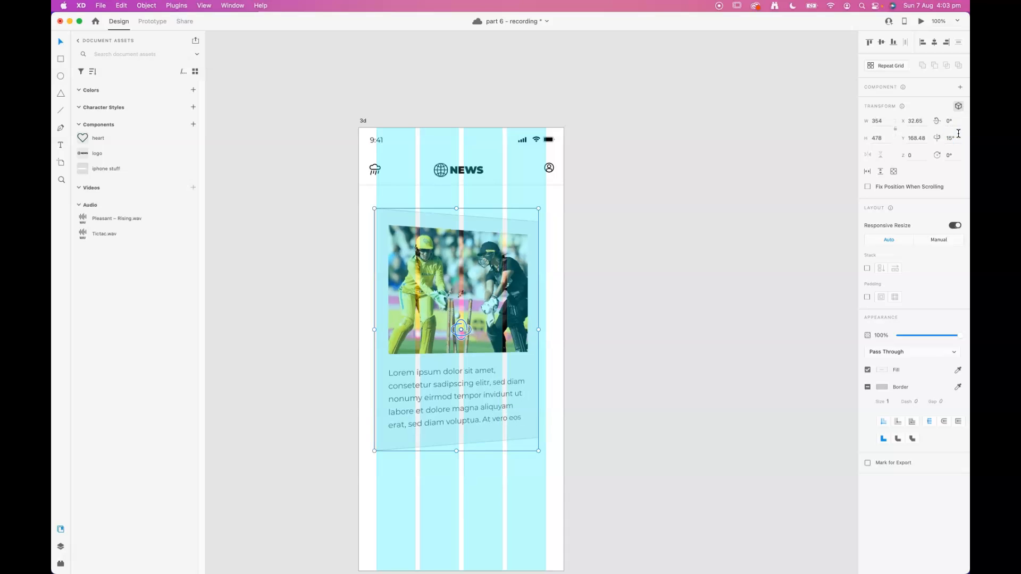
pyautogui.click(956, 138)
pyautogui.write('0')
pyautogui.press('Return')
# Try a 35° Z rotation on the card group and undo it
pyautogui.click(955, 153)
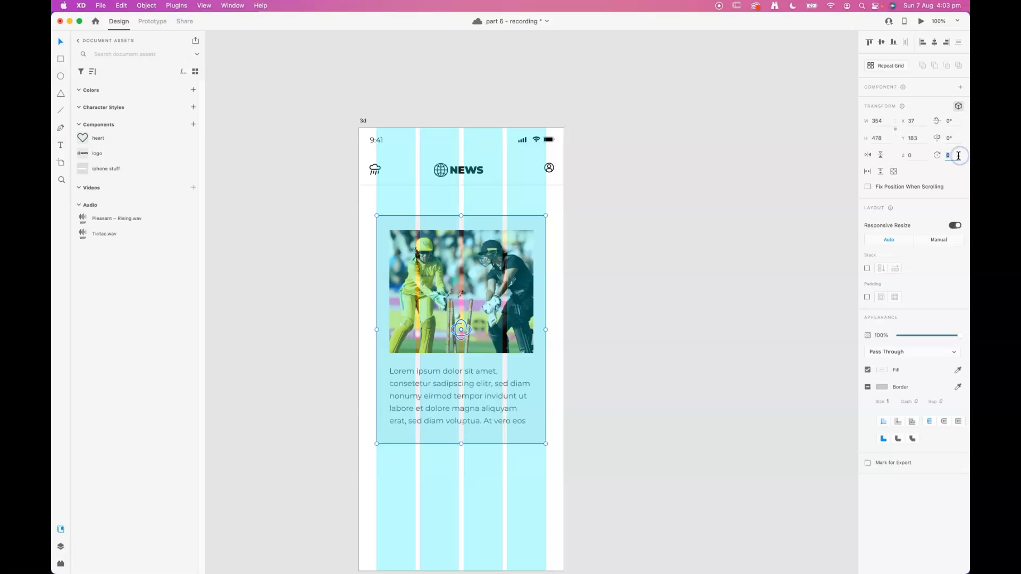
pyautogui.write('35')
pyautogui.press('Return')
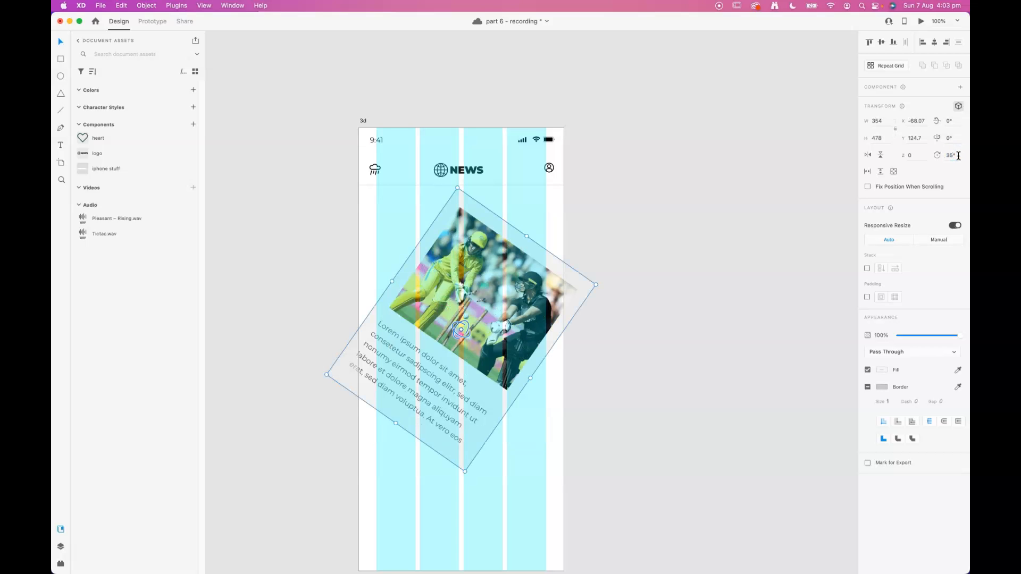
pyautogui.press('super+z')
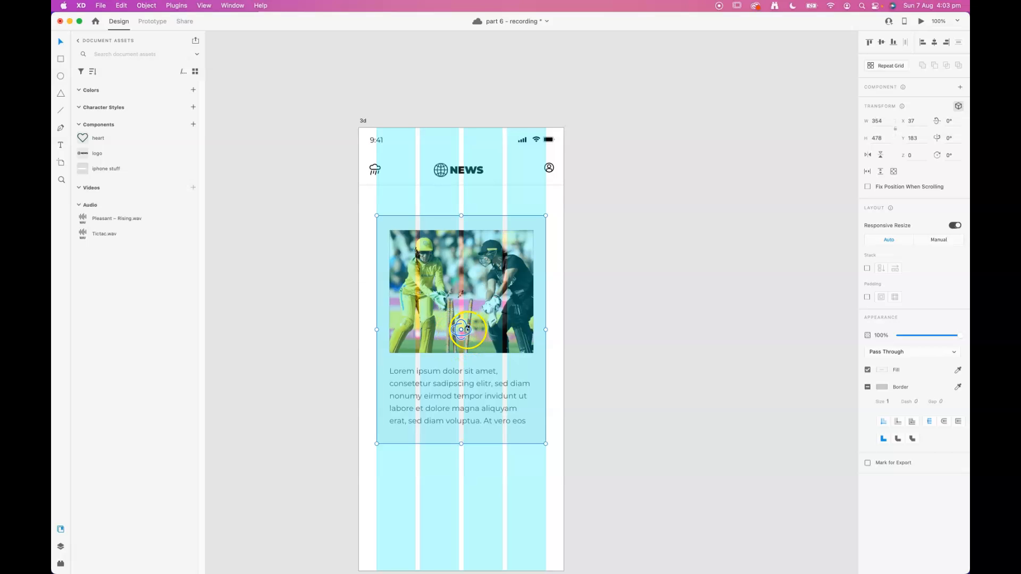
# Try freehand 3D adjustments of the card with its on-canvas transform control, undoing the changes
pyautogui.moveTo(464, 322)
pyautogui.mouseDown()
pyautogui.moveTo(442, 324)
pyautogui.moveTo(509, 335)
pyautogui.moveTo(458, 334)
pyautogui.mouseUp()
pyautogui.press('super+z')
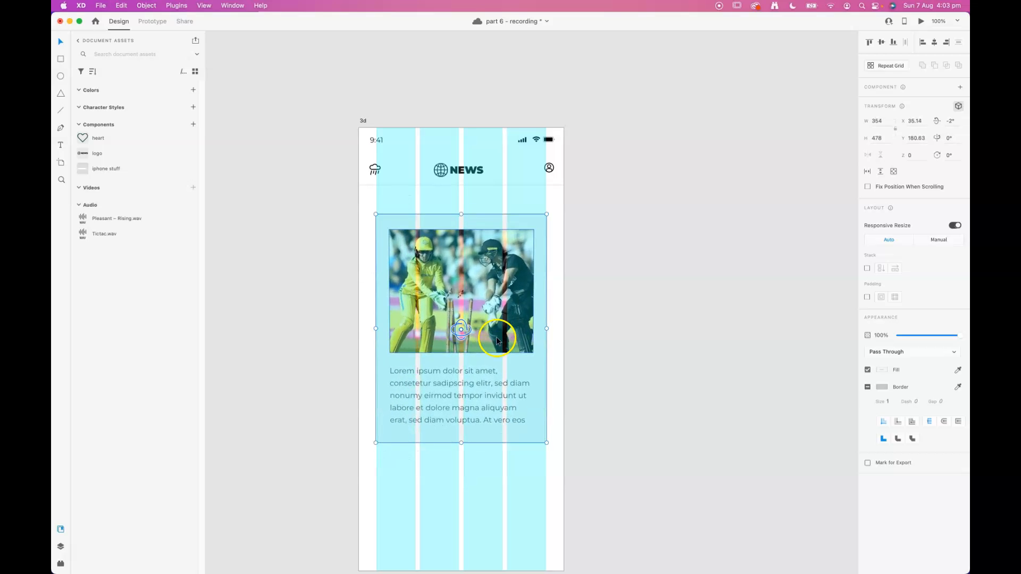
pyautogui.press('super+z')
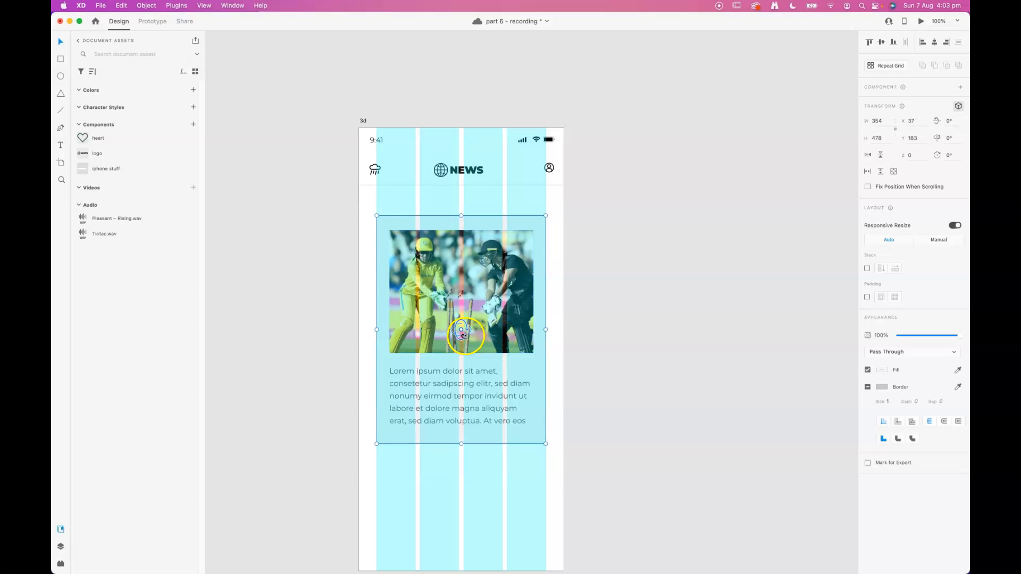
pyautogui.moveTo(463, 332); pyautogui.dragTo(452, 270)
pyautogui.moveTo(500, 321); pyautogui.dragTo(469, 363)
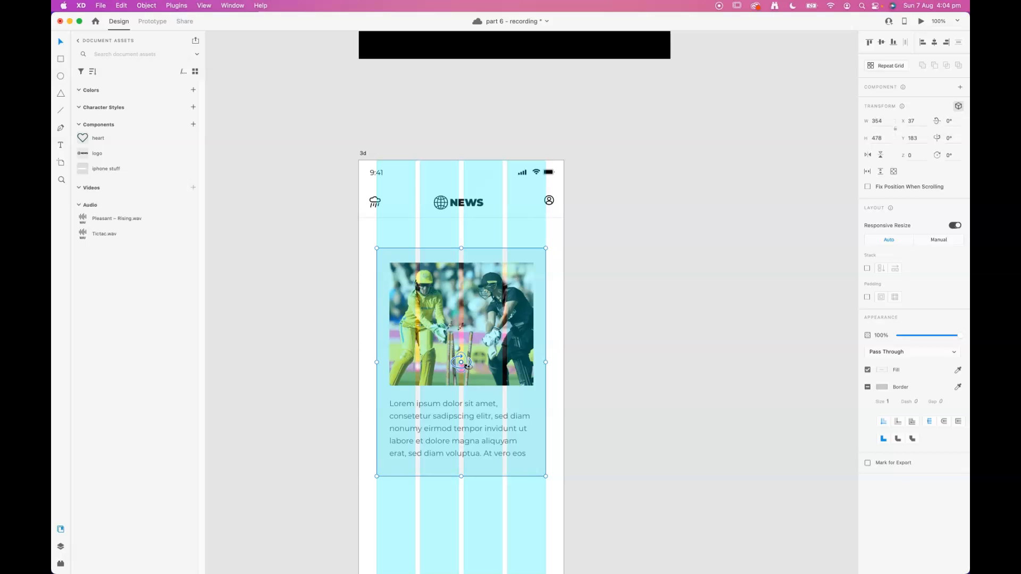
# Rotate the card freehand around its Y axis to about -30°
pyautogui.moveTo(465, 365); pyautogui.dragTo(441, 370)
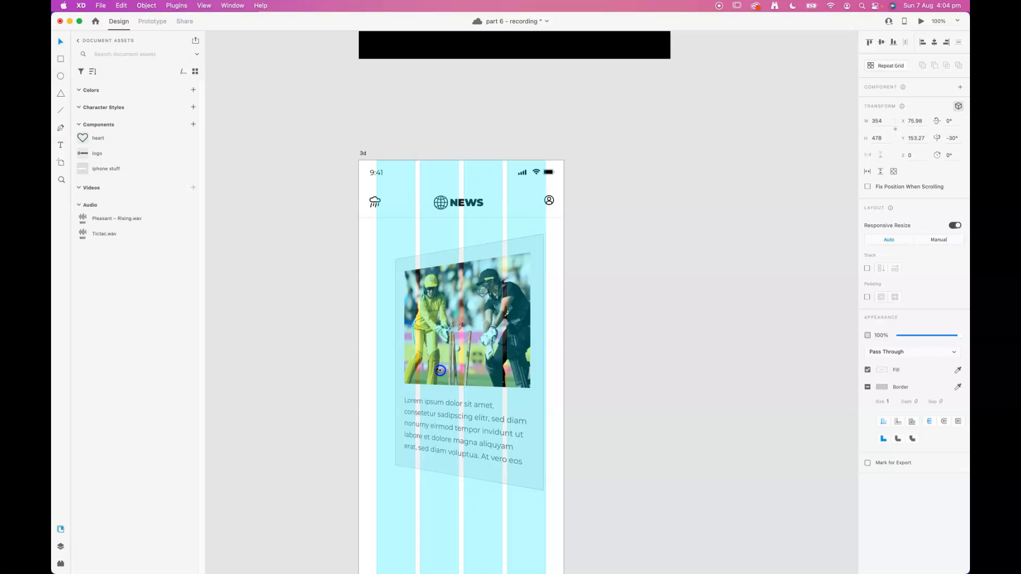
pyautogui.moveTo(440, 371); pyautogui.dragTo(440, 369)
pyautogui.moveTo(440, 369); pyautogui.dragTo(439, 369)
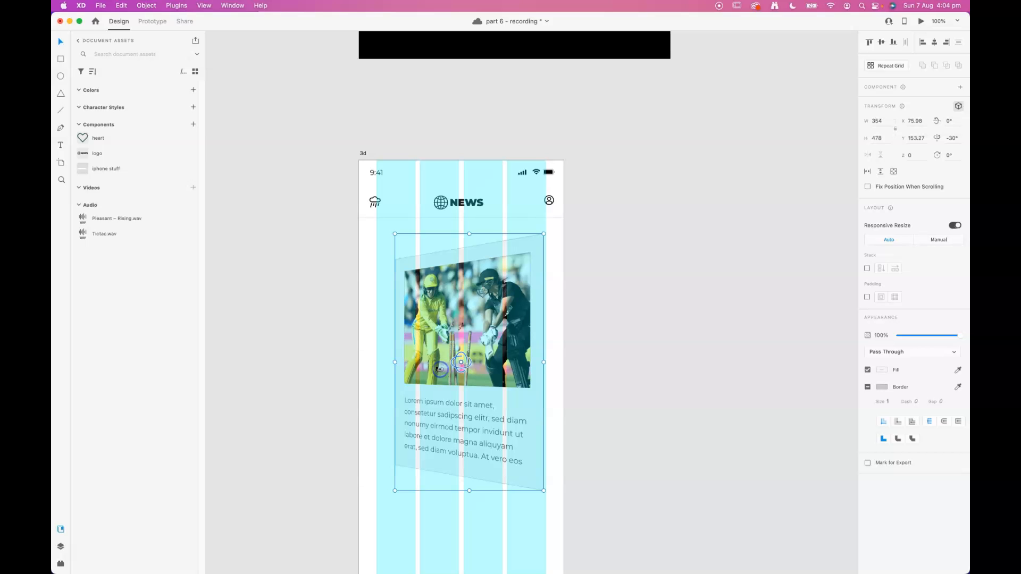
# Duplicate the 3d artboard and rotate the copy's card freehand around its Y axis to about 29°
pyautogui.click(364, 154)
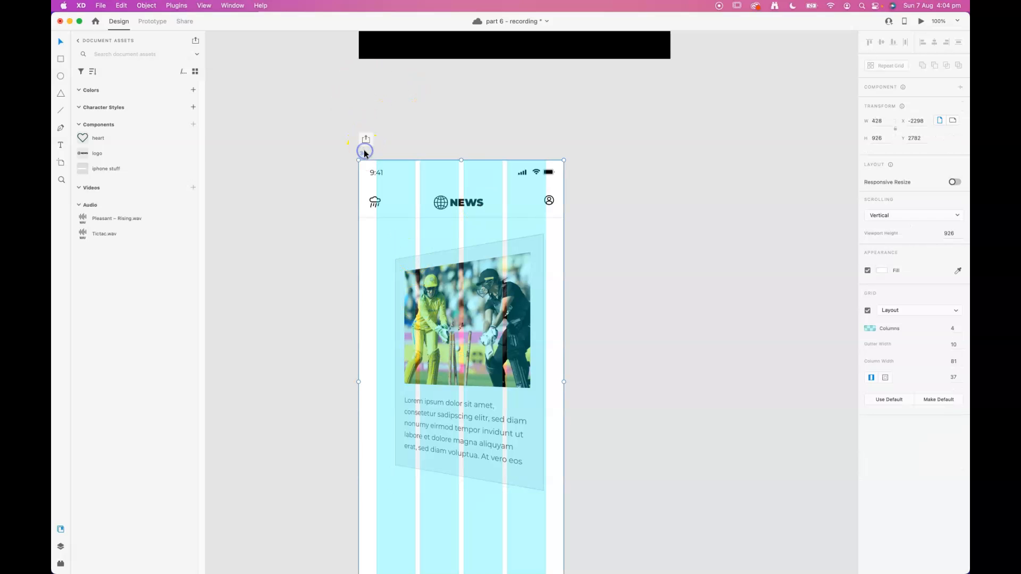
pyautogui.press('super+3')
pyautogui.click(511, 198)
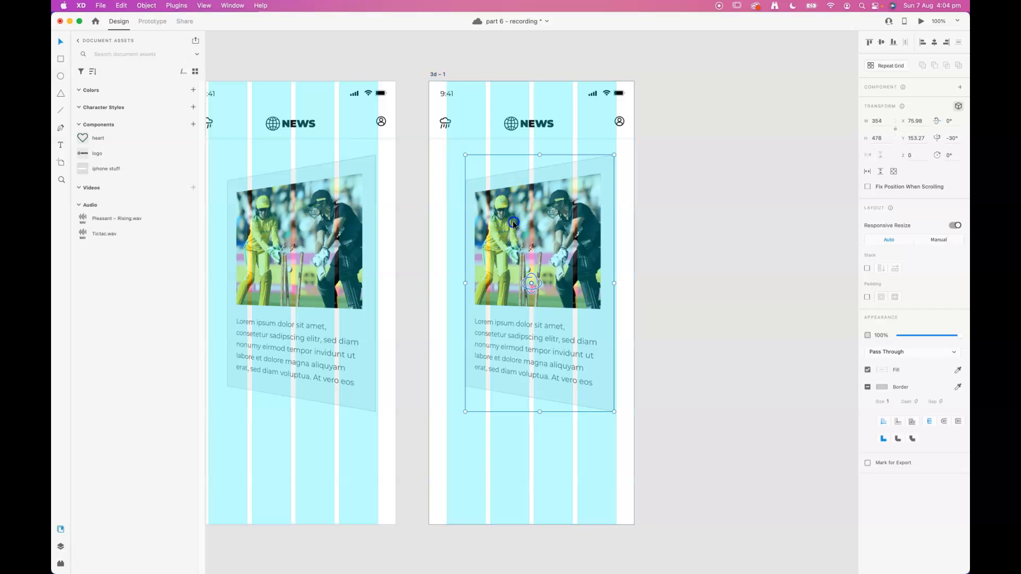
pyautogui.moveTo(530, 288); pyautogui.dragTo(586, 275)
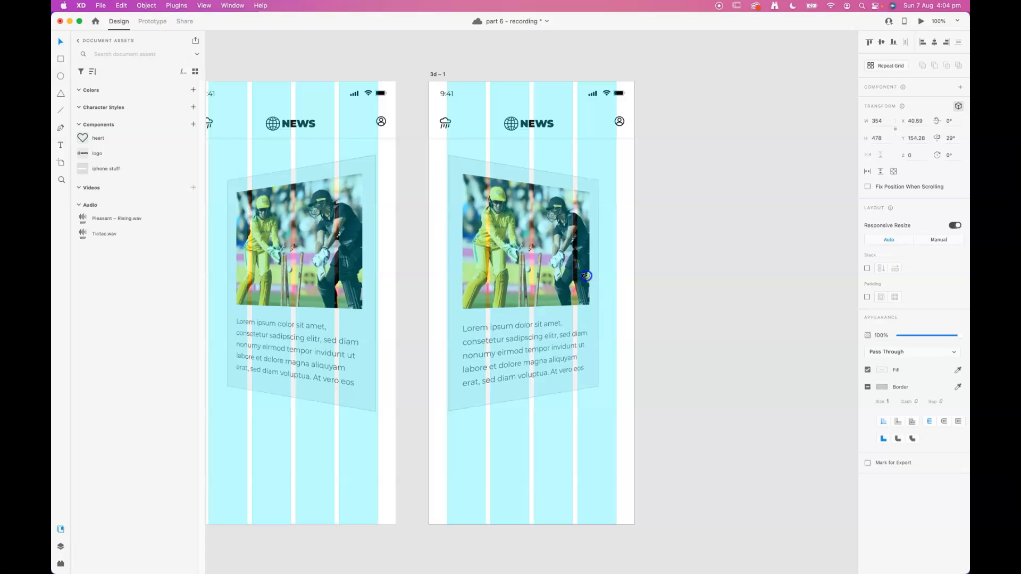
pyautogui.moveTo(586, 276); pyautogui.dragTo(586, 276)
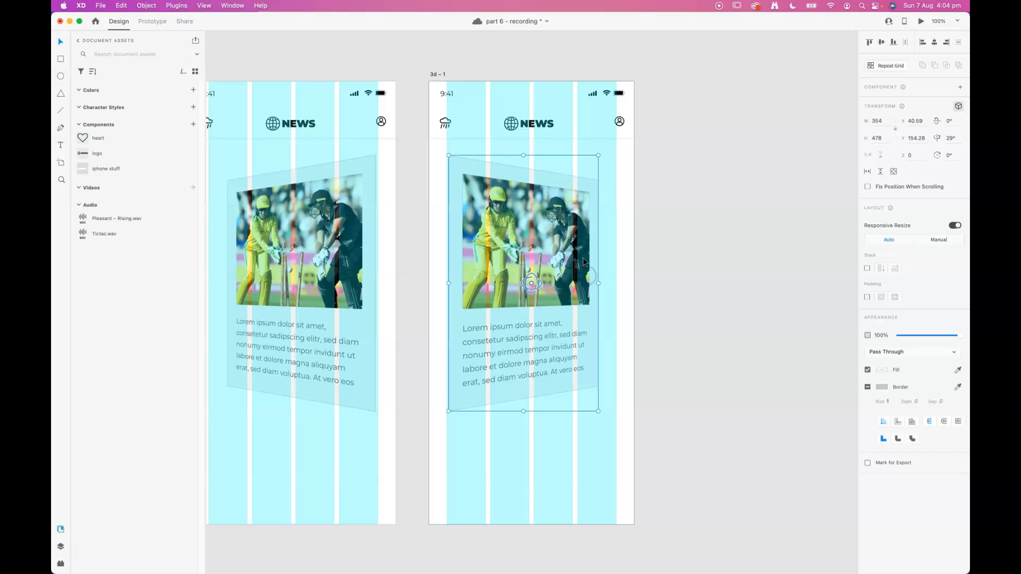
# Prototype a link from the 3d artboard's card to 3d – 1 with a Tap trigger and Auto-Animate action
pyautogui.moveTo(360, 240); pyautogui.dragTo(461, 234)
pyautogui.click(420, 249)
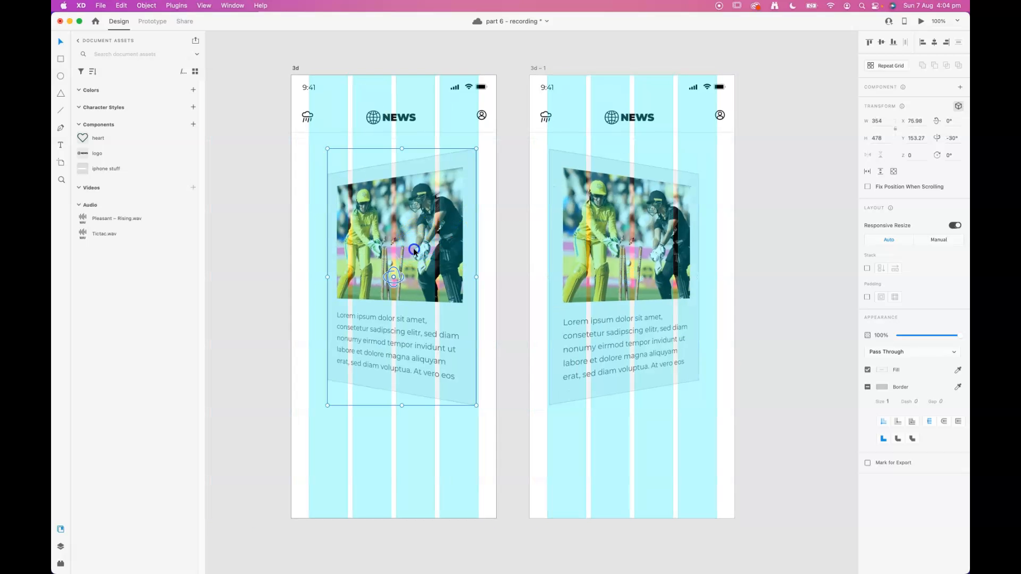
pyautogui.click(152, 22)
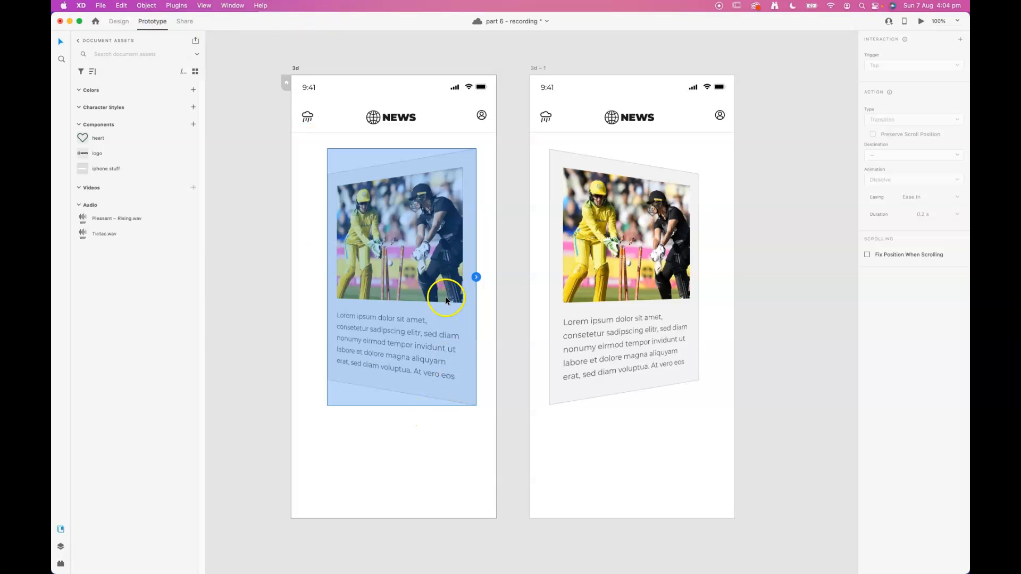
pyautogui.moveTo(476, 277); pyautogui.dragTo(534, 295)
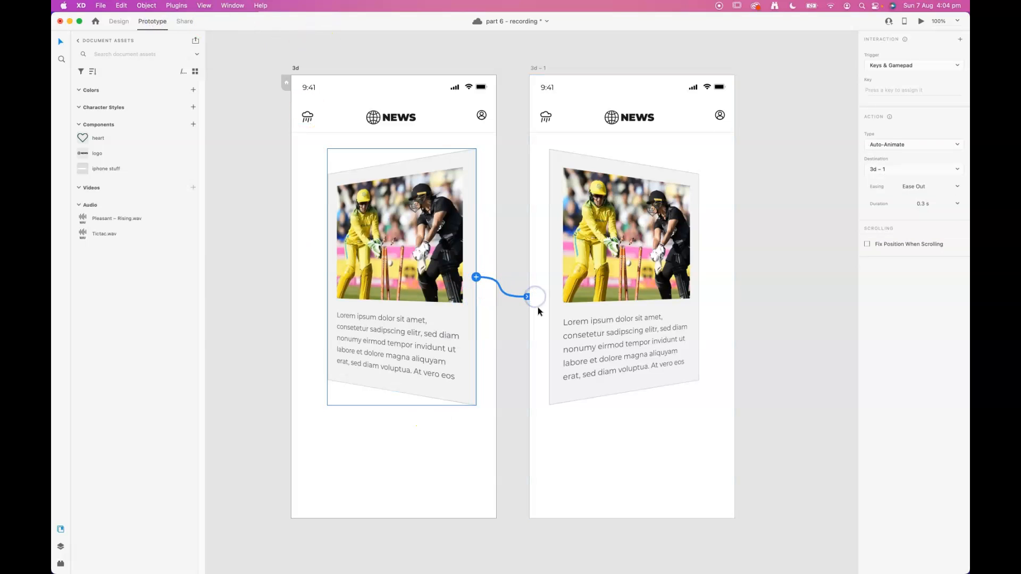
pyautogui.click(895, 64)
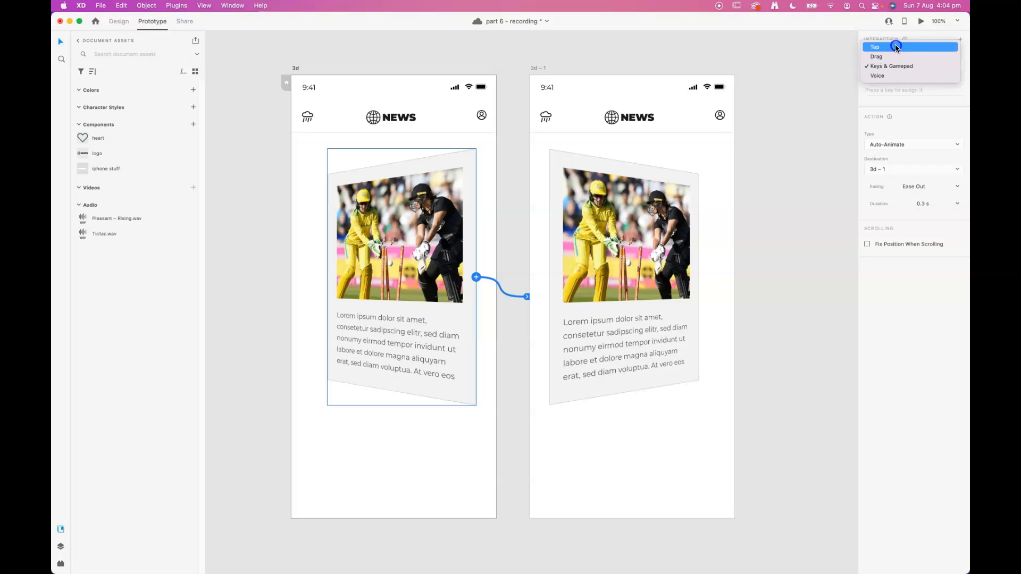
pyautogui.click(895, 48)
pyautogui.click(907, 121)
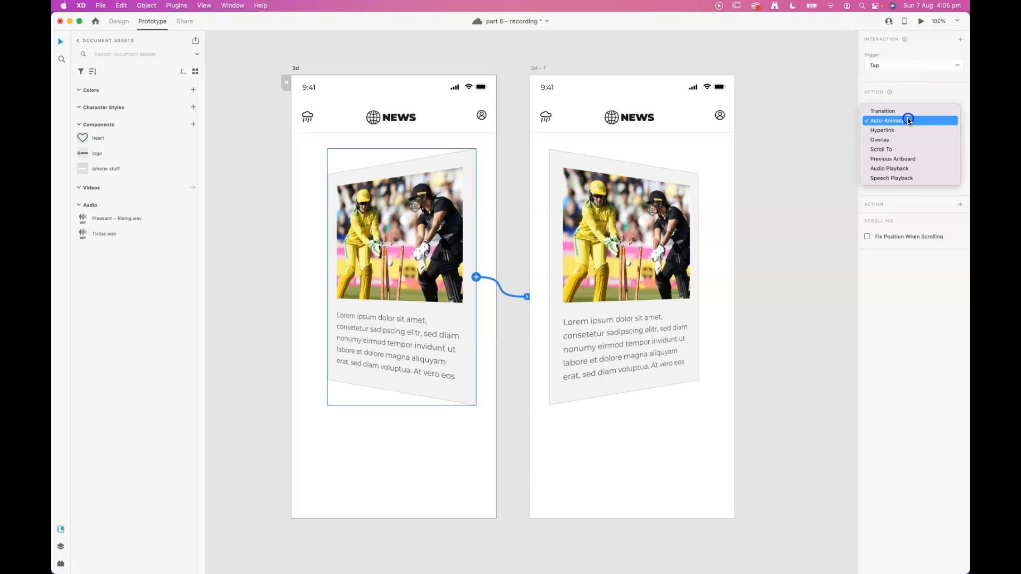
pyautogui.click(908, 120)
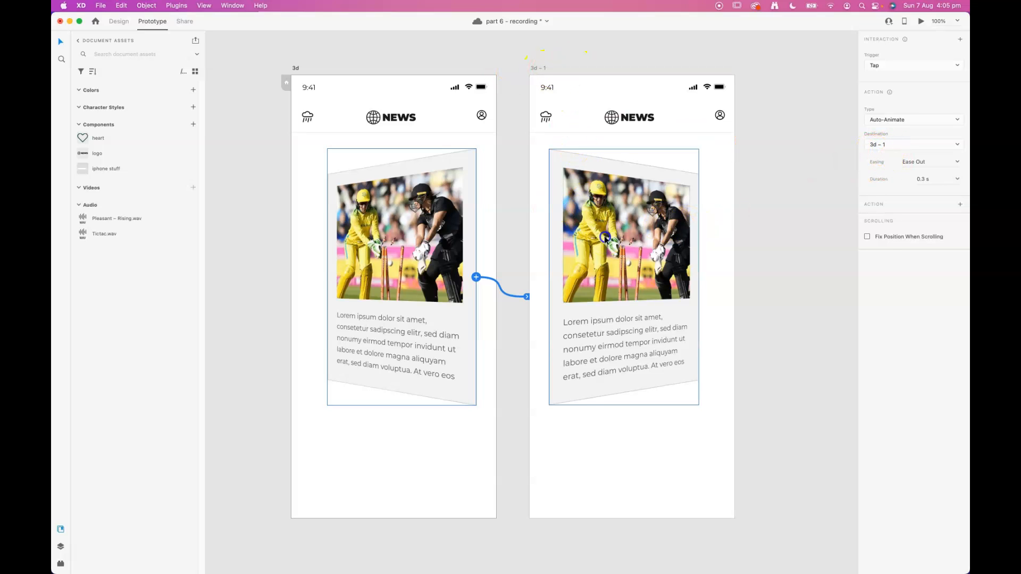
# Link the card on 3d – 1 back to the 3d artboard and dismiss the incoming chat notification
pyautogui.click(694, 274)
pyautogui.moveTo(700, 276); pyautogui.dragTo(431, 321)
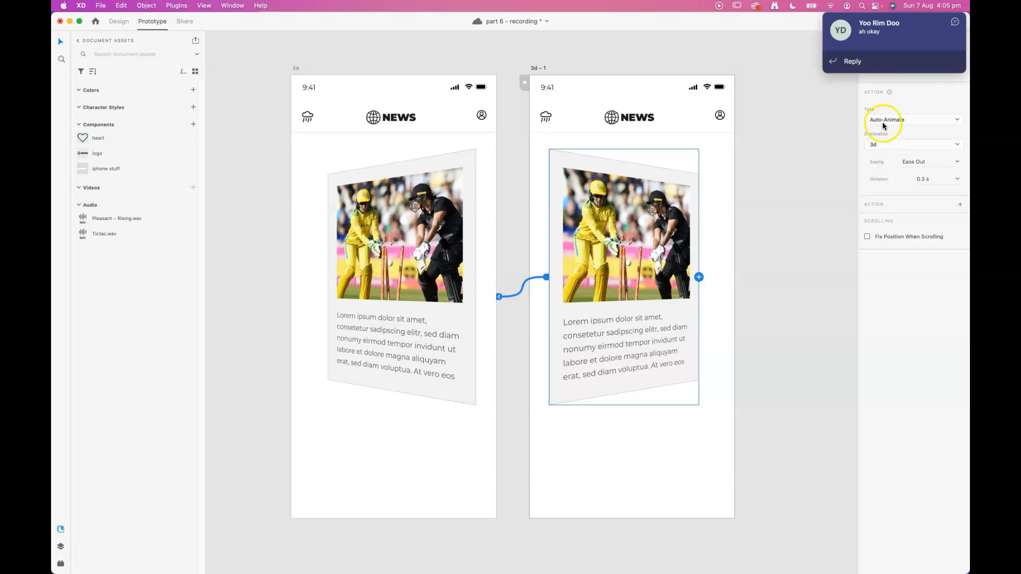
pyautogui.click(786, 21)
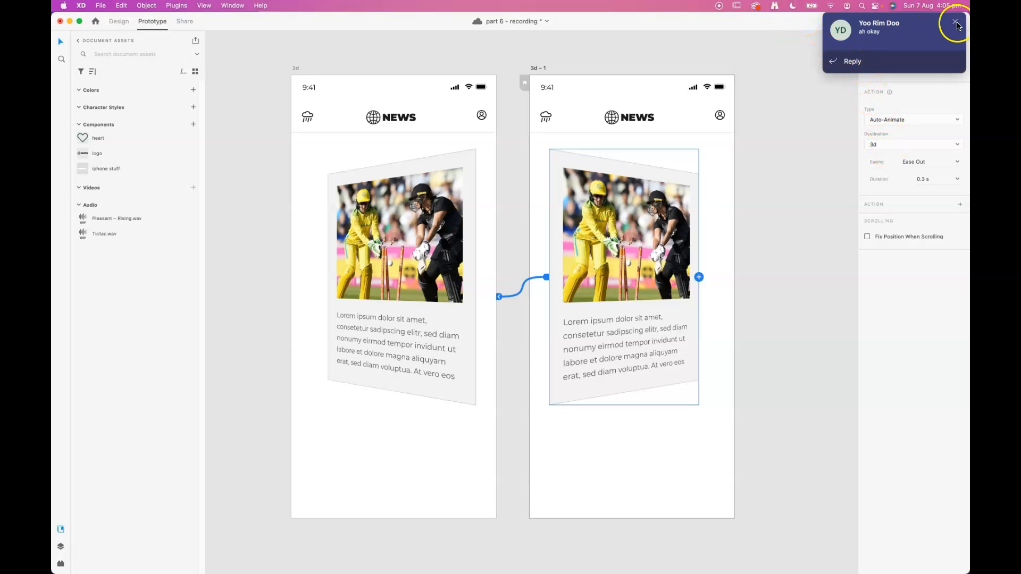
pyautogui.click(953, 22)
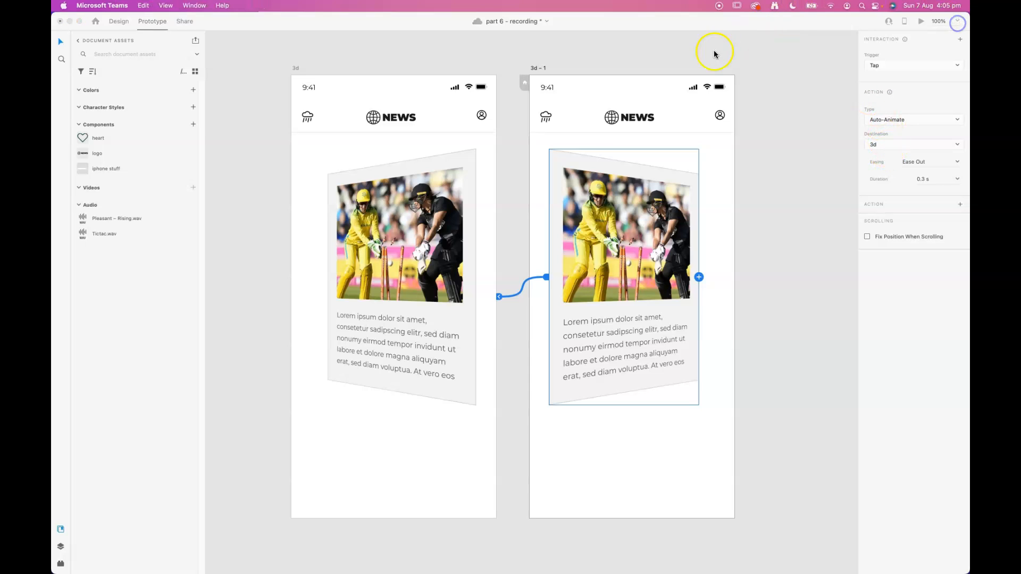
pyautogui.click(245, 25)
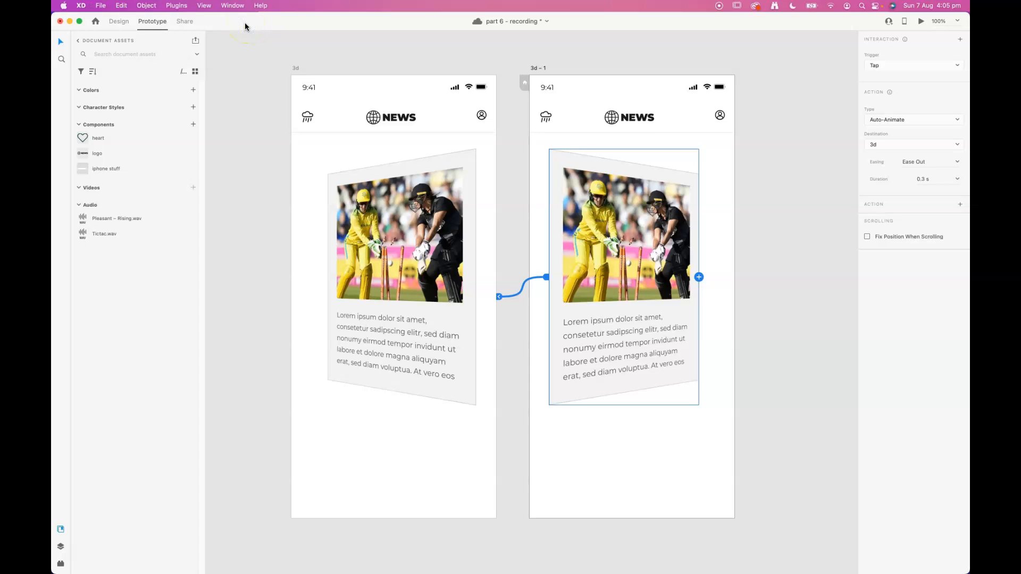
# Preview the prototype from the 3d artboard and tap the card repeatedly to test the rotation animation both ways
pyautogui.click(295, 68)
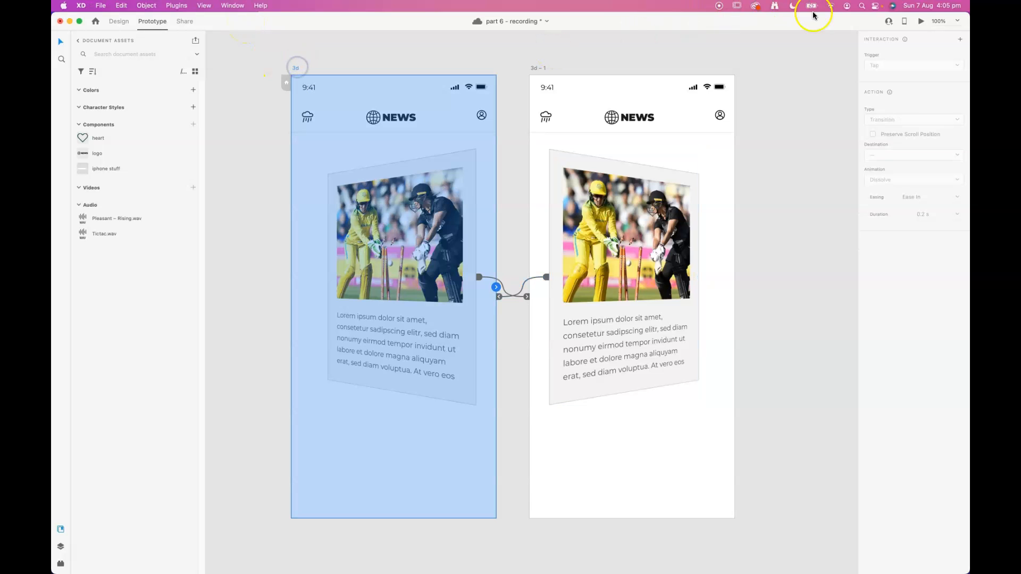
pyautogui.click(922, 22)
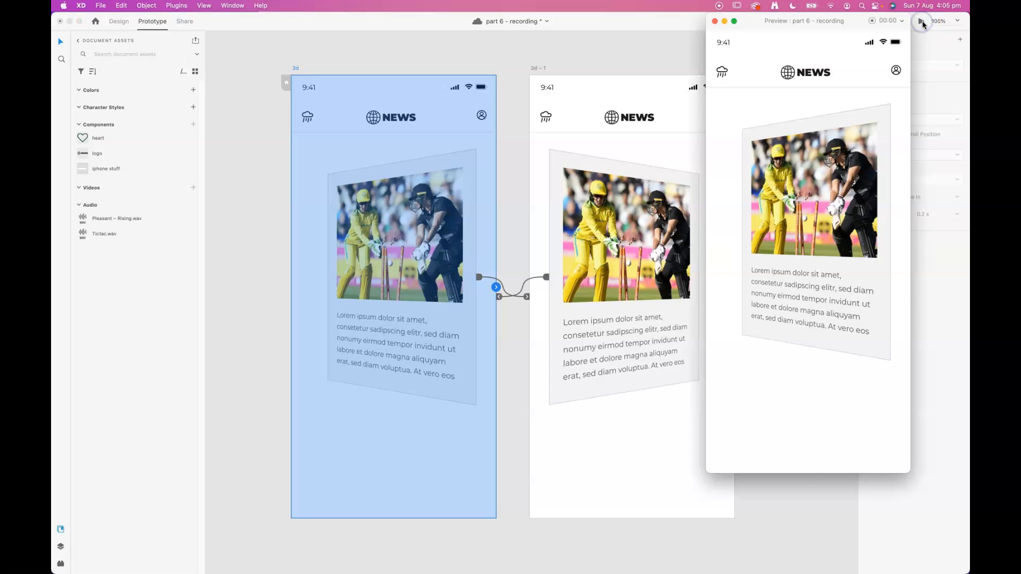
pyautogui.click(833, 256)
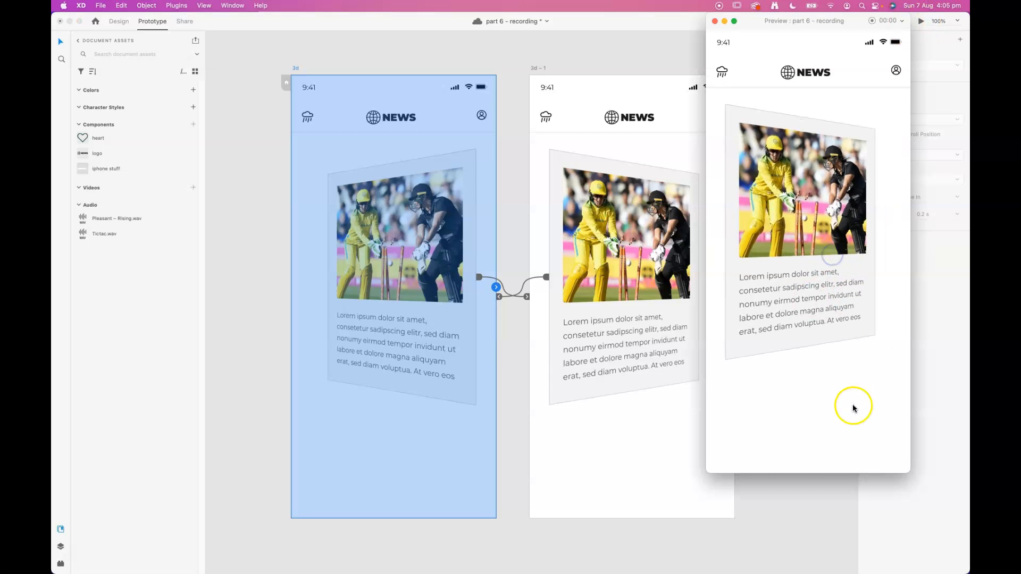
pyautogui.click(786, 262)
pyautogui.click(820, 290)
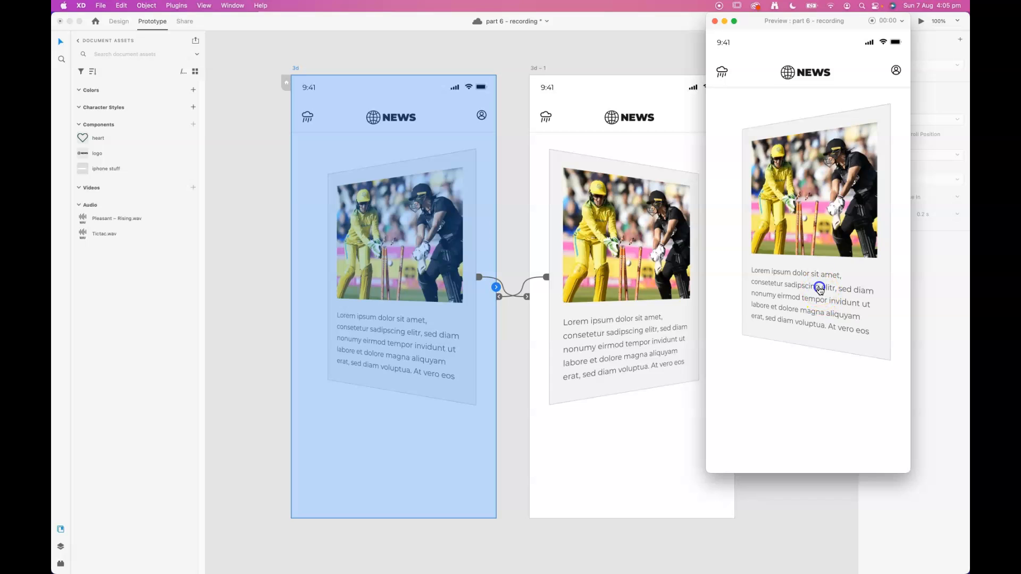
pyautogui.click(809, 266)
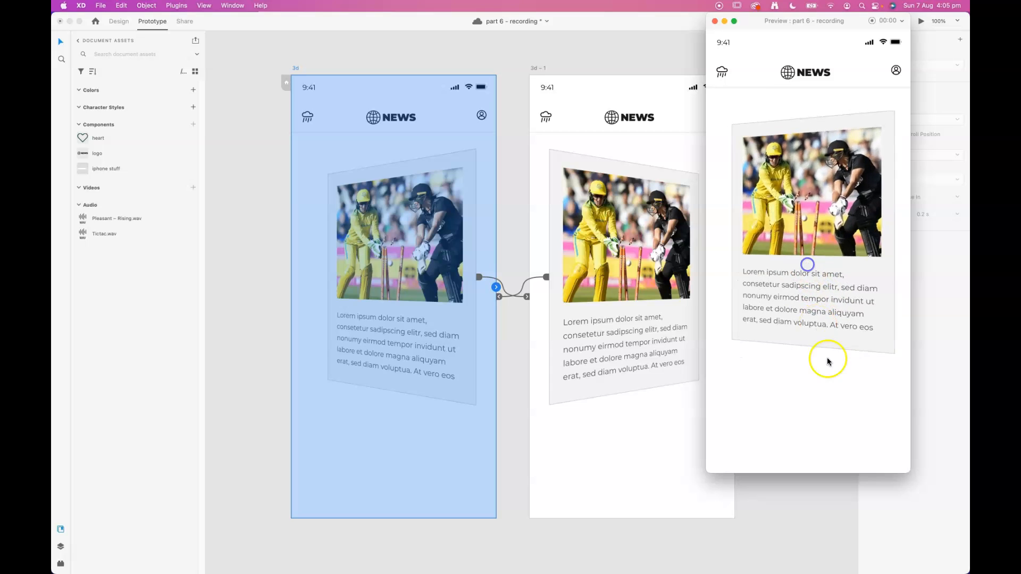
pyautogui.click(813, 304)
pyautogui.click(808, 282)
pyautogui.click(809, 281)
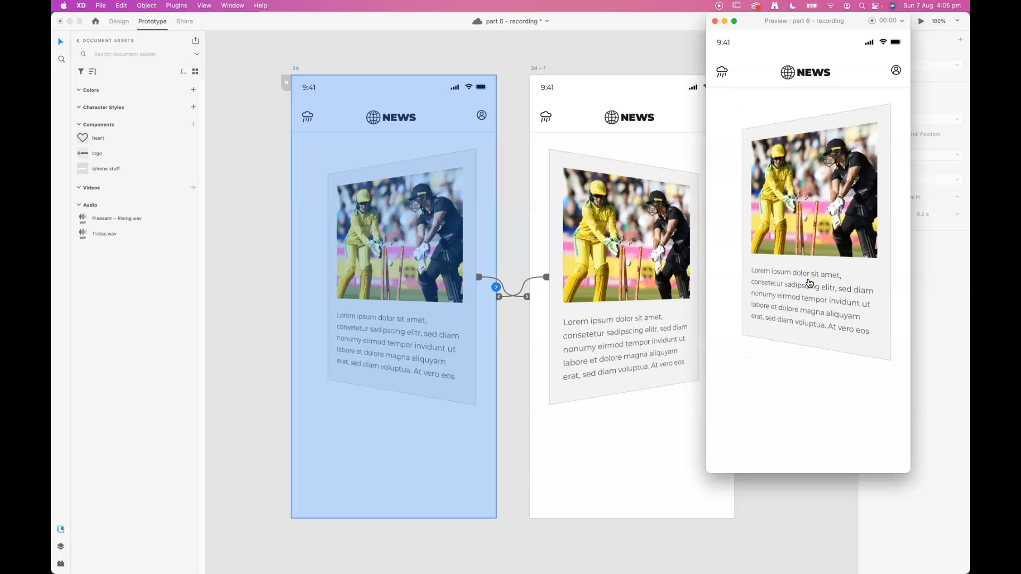
pyautogui.click(808, 282)
pyautogui.moveTo(802, 20); pyautogui.dragTo(627, 3)
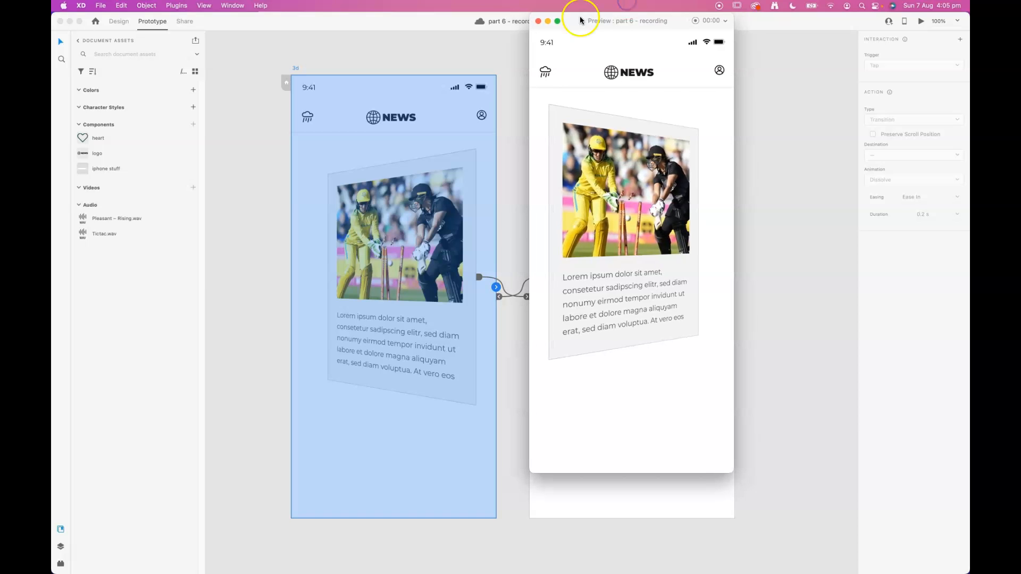